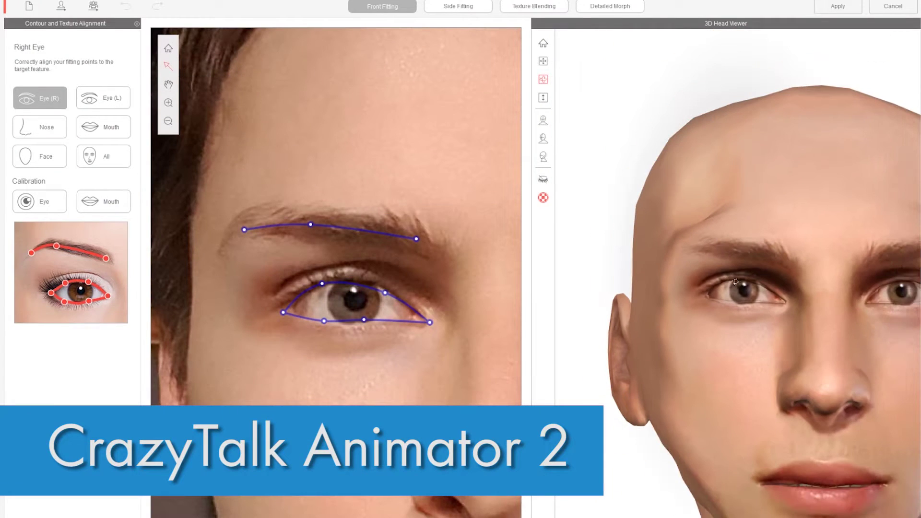
Step: Turn the 3D head preview, apply the body options, and browse Actor, Animation, then Atmosphere content
drag(767, 287, 613, 274)
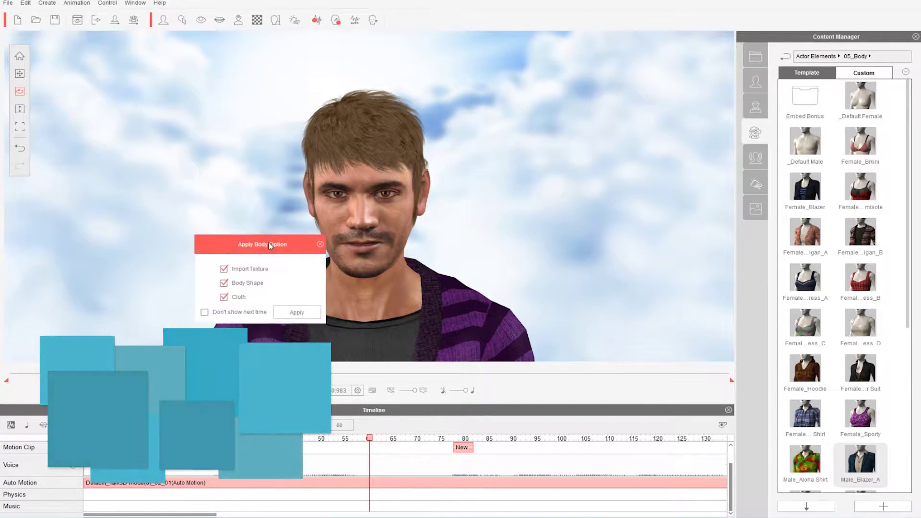
click(296, 312)
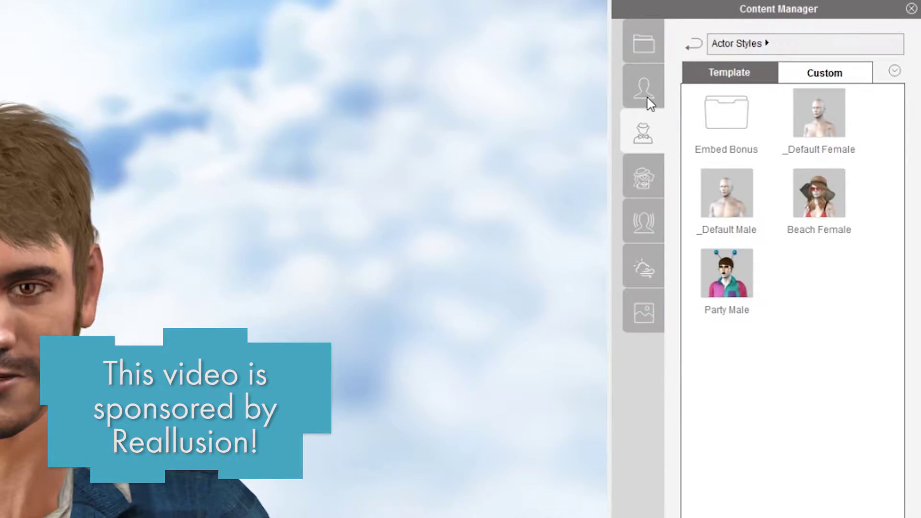
click(645, 91)
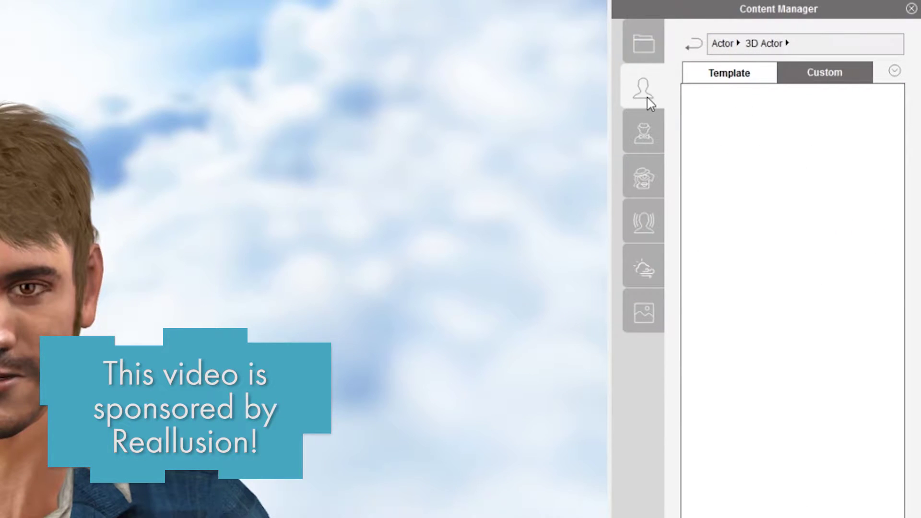
click(653, 238)
click(647, 262)
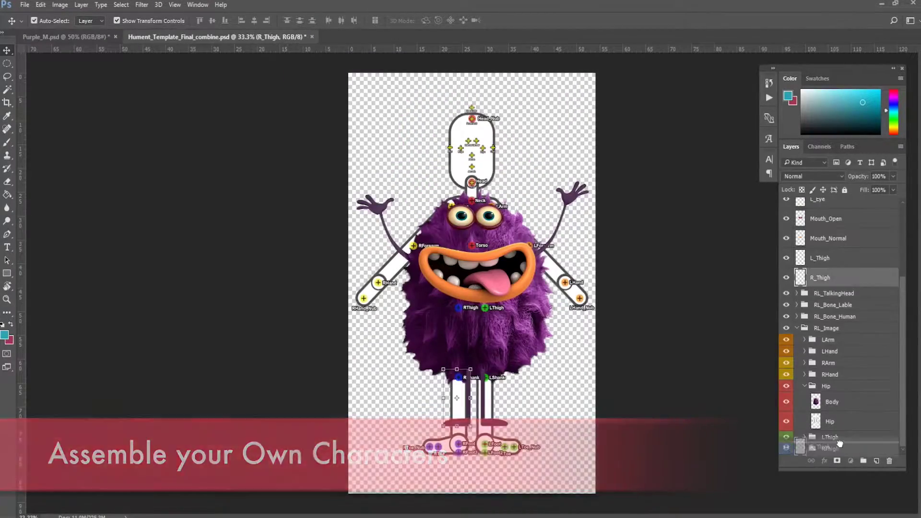
Step: Drag the R_Thigh layer lower in the Humen_Template stack and select the LArm layer
drag(833, 434, 838, 449)
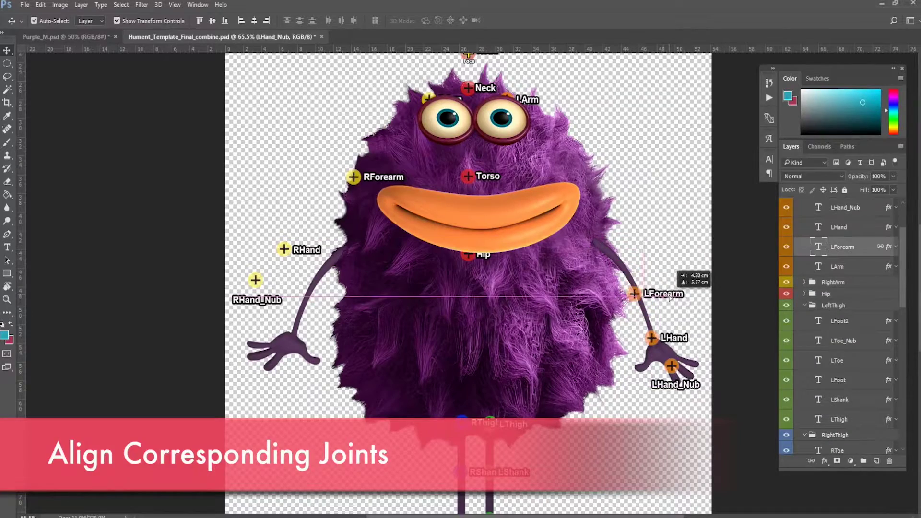
click(541, 106)
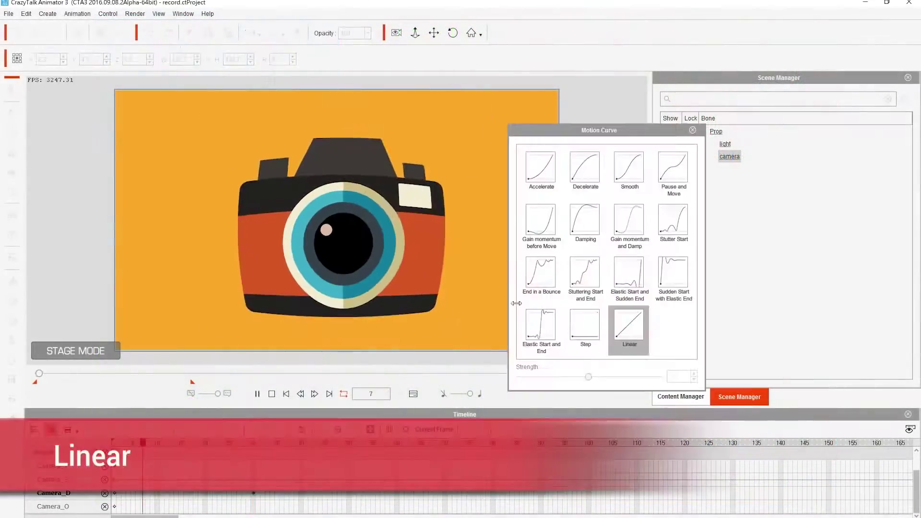
Step: Key the raised prop at frame 14 with Gain momentum before Move, export, and place the monster group
click(543, 226)
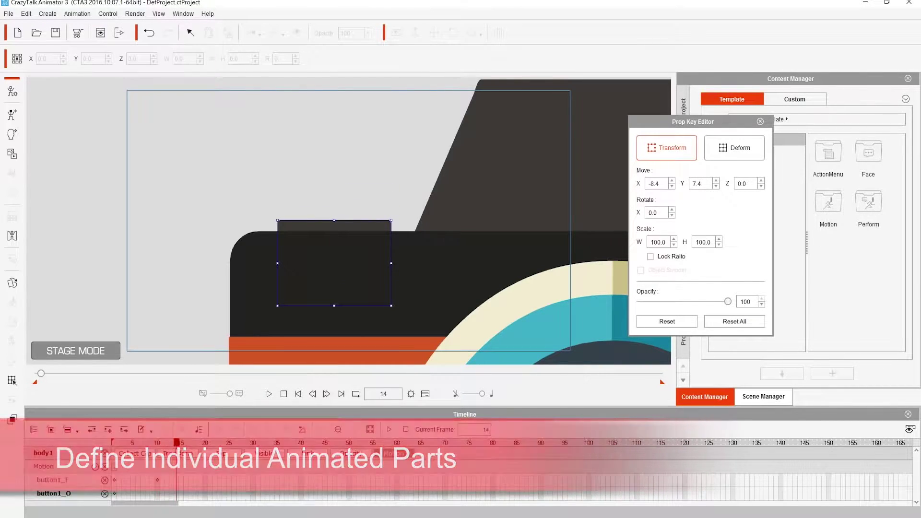
click(667, 322)
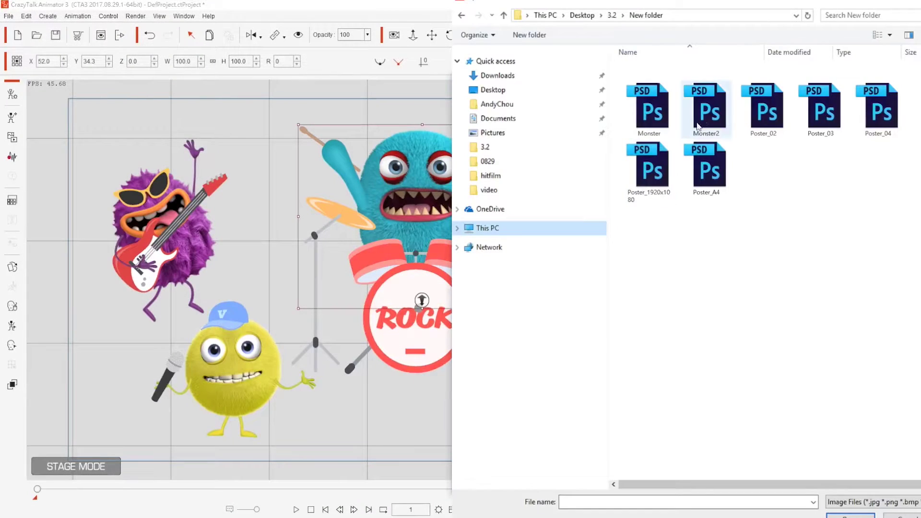
key(Return)
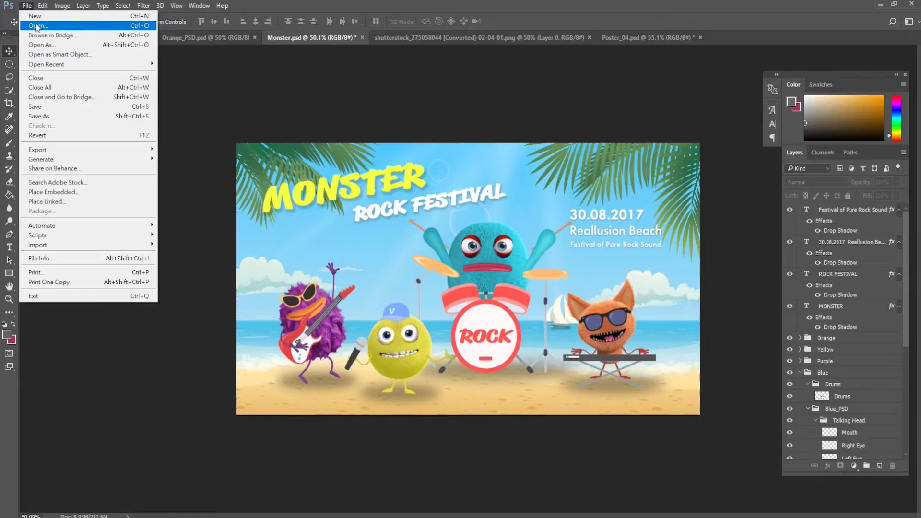
click(37, 23)
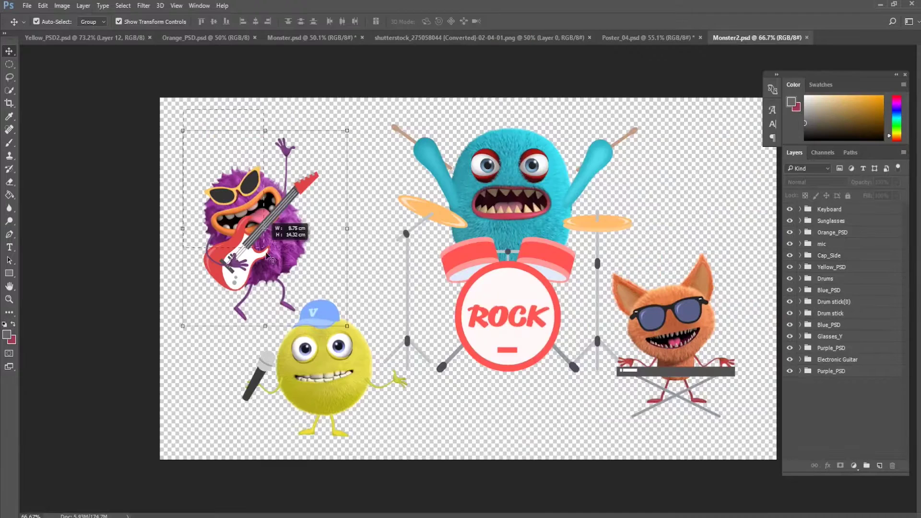
mouse_move(296, 280)
mouse_down()
mouse_move(250, 140)
mouse_move(336, 330)
mouse_move(331, 324)
mouse_up()
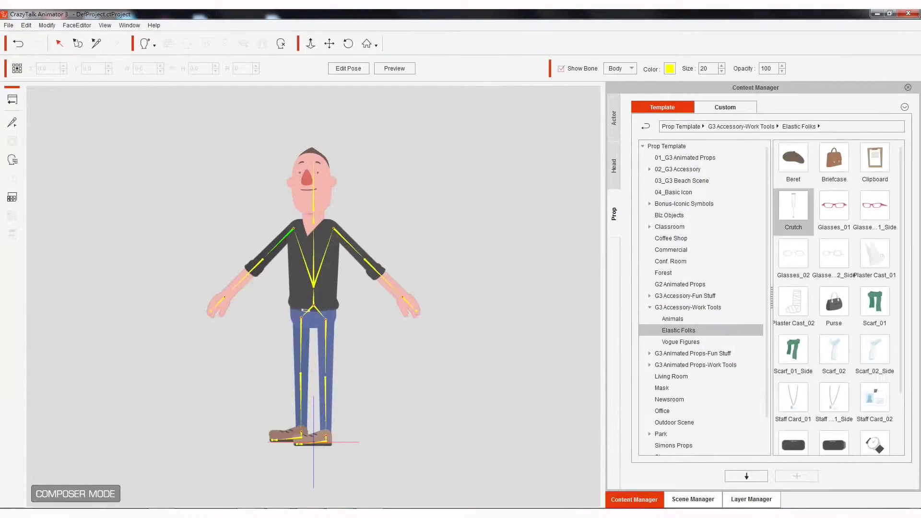
Step: Add the arm sling cast and drop the Crutch layer lower in the layer order
double_click(875, 254)
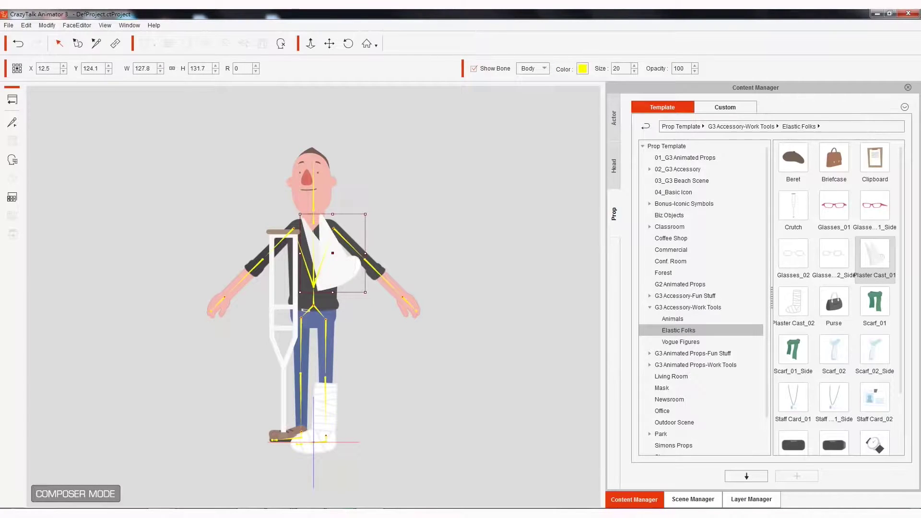
drag(684, 187, 685, 382)
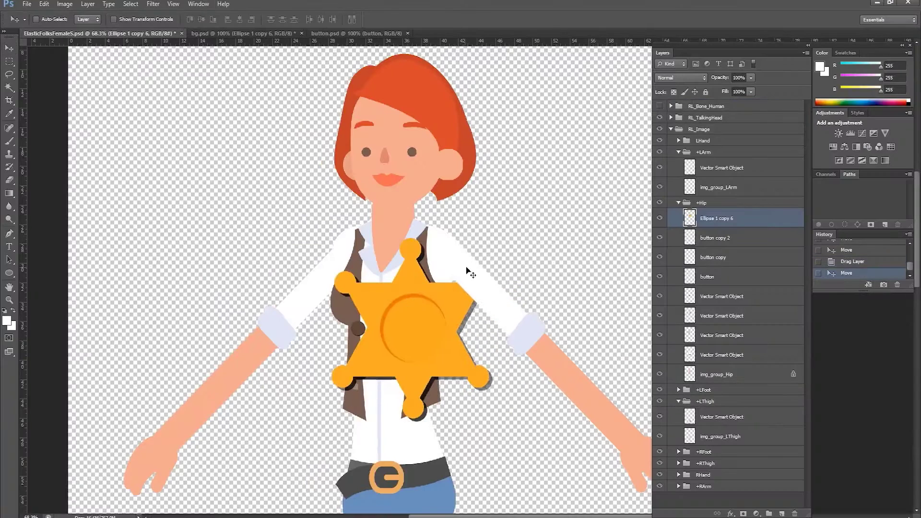
drag(470, 268, 434, 300)
Step: Bend the body with the torso bone and crop the canvas around the vest
click(27, 4)
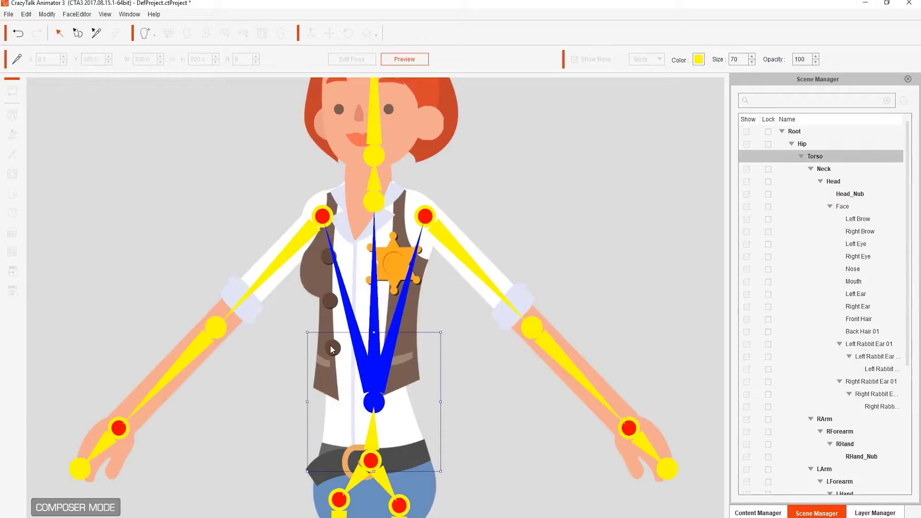
drag(364, 366, 412, 379)
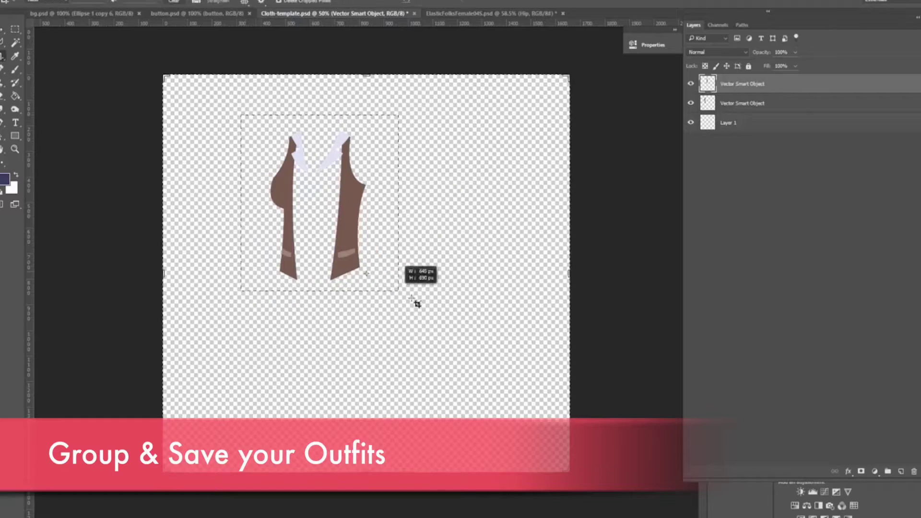
drag(418, 304, 418, 304)
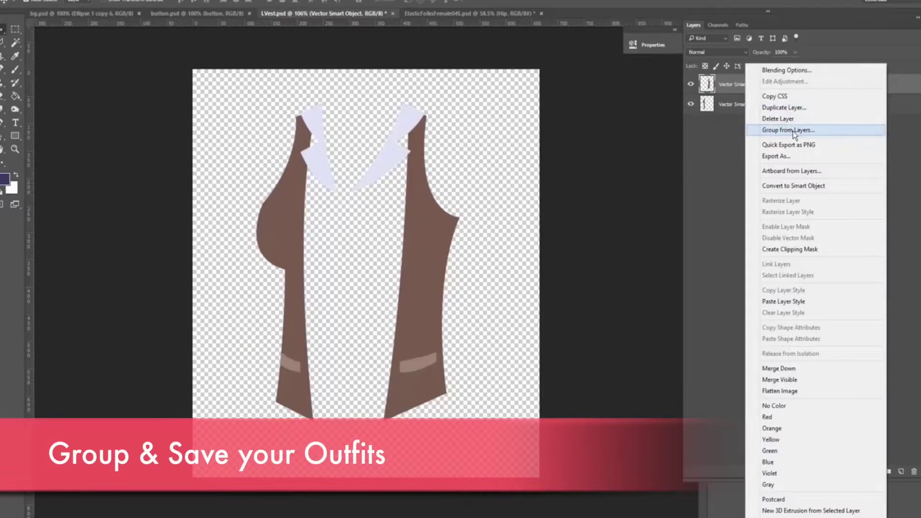
Step: Group the vest layers as +LVest, delete the extra vest layer, and start Save As
click(747, 127)
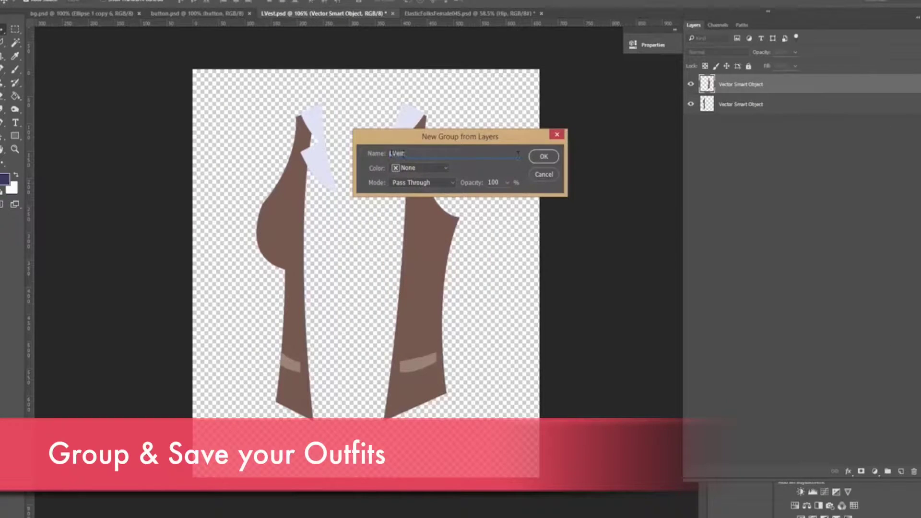
click(544, 158)
click(720, 117)
key(Delete)
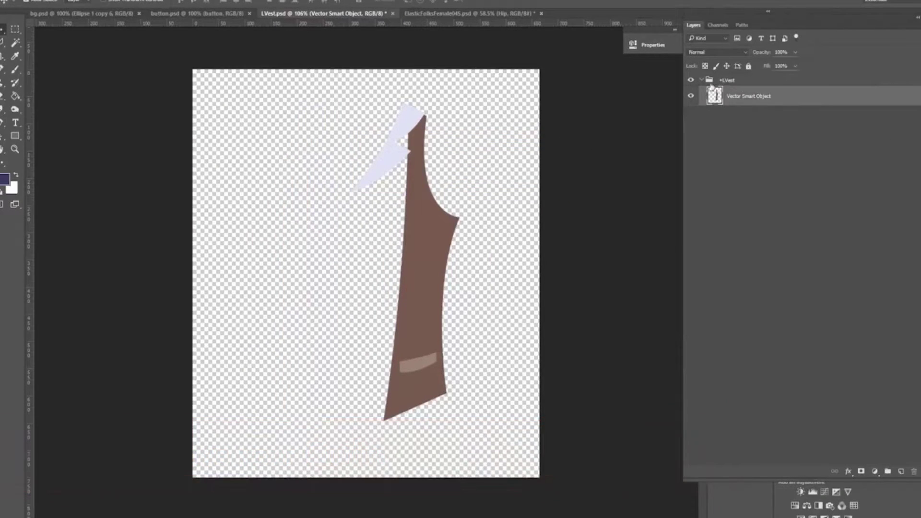
click(38, 96)
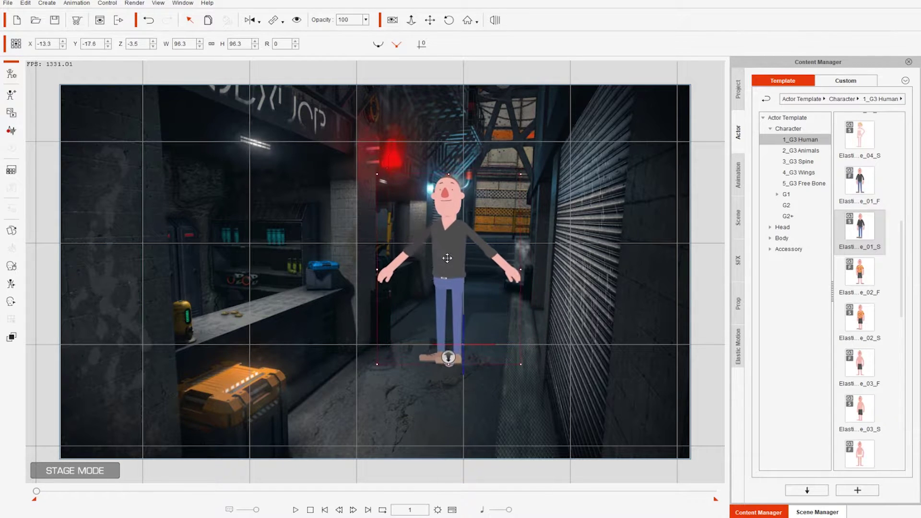
Step: Scale the cartoon man down slightly and move him toward the lower left of the alley
drag(522, 177, 525, 175)
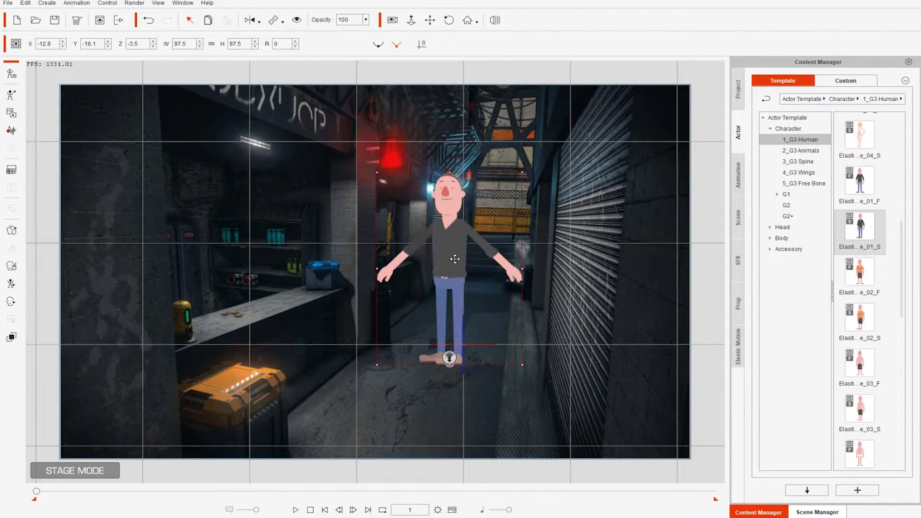
drag(455, 259, 464, 278)
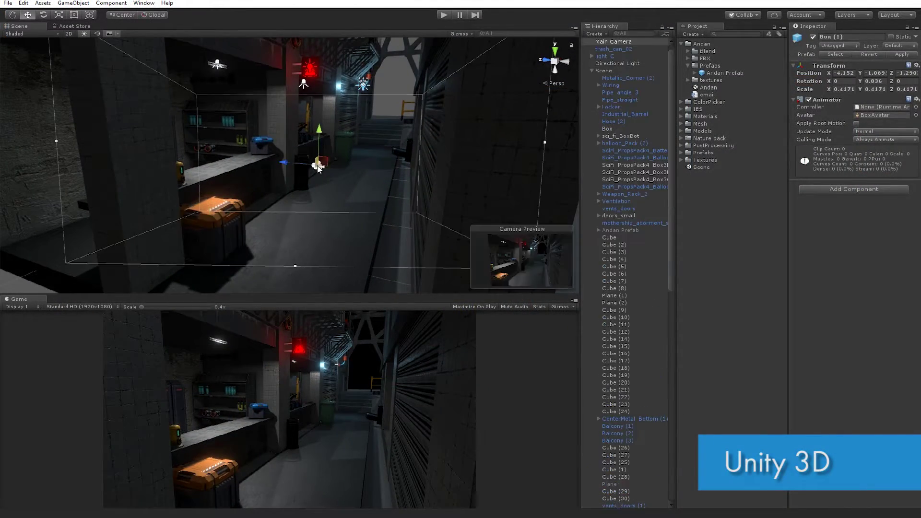
Step: Turn on Grate, Shutter Doors, Bloom and Lens Dirt, Coins, Details and Shadow, and Layer 2
click(329, 159)
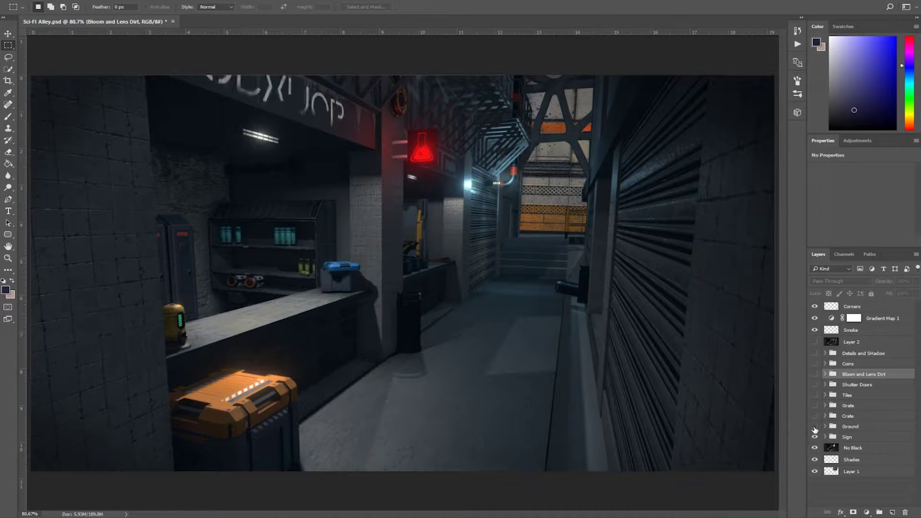
click(815, 406)
click(815, 385)
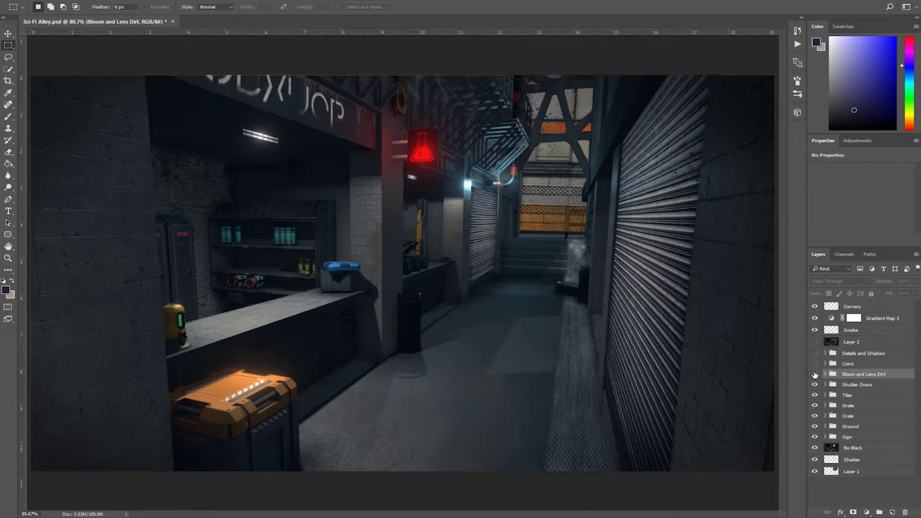
click(815, 374)
click(815, 363)
click(815, 353)
click(815, 342)
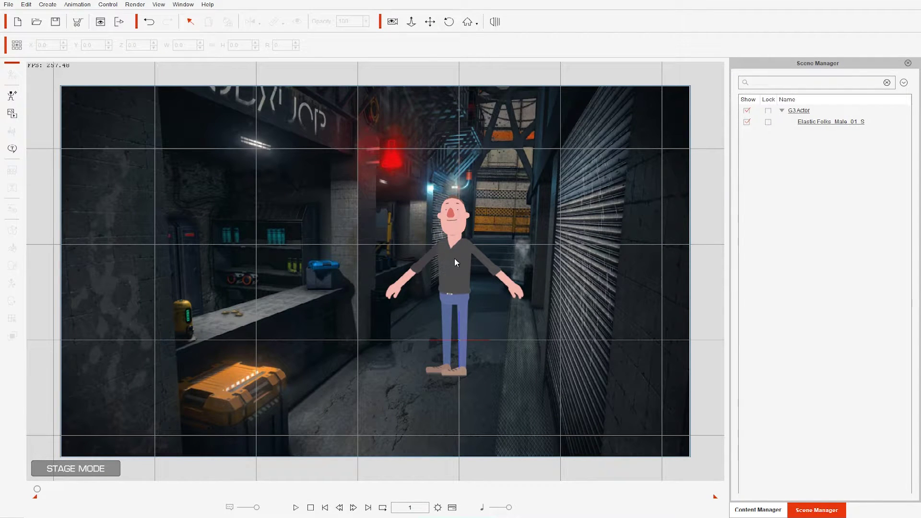
Step: Launch the selected actor to the external PSD editor as Head & Body in one file
click(455, 259)
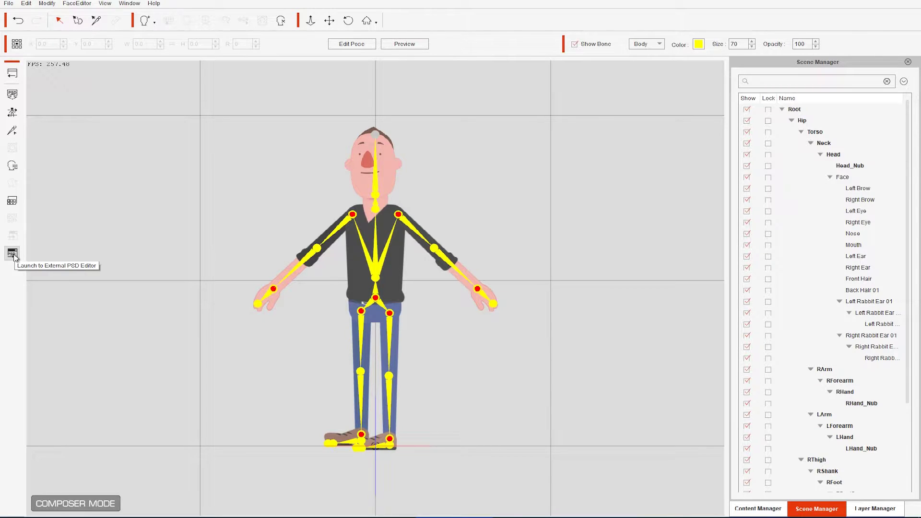
click(13, 255)
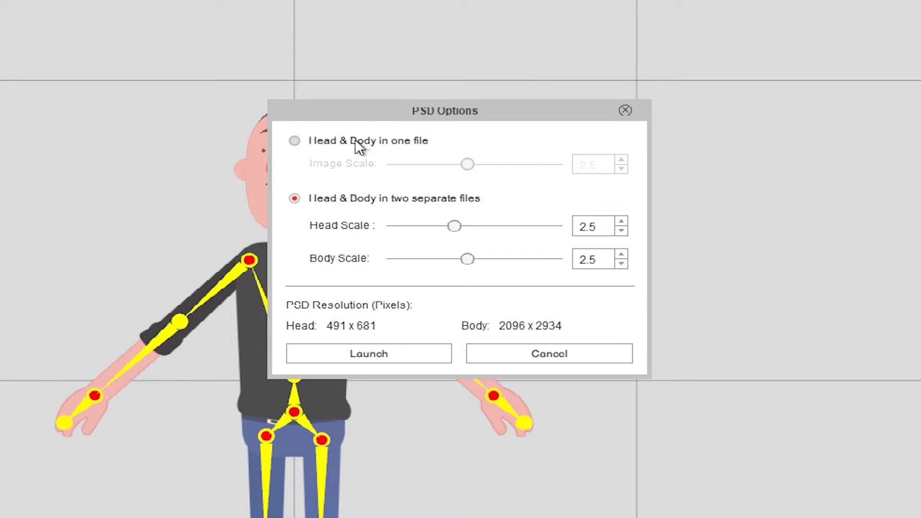
click(359, 146)
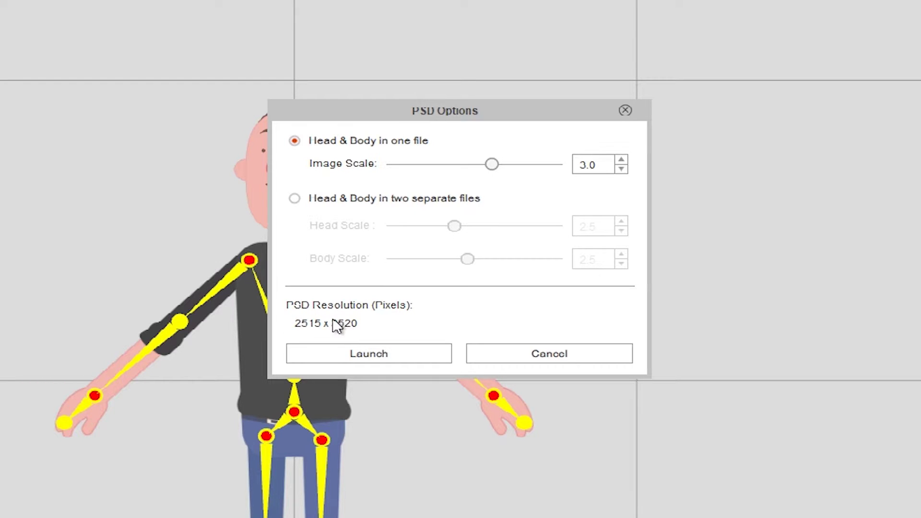
click(374, 358)
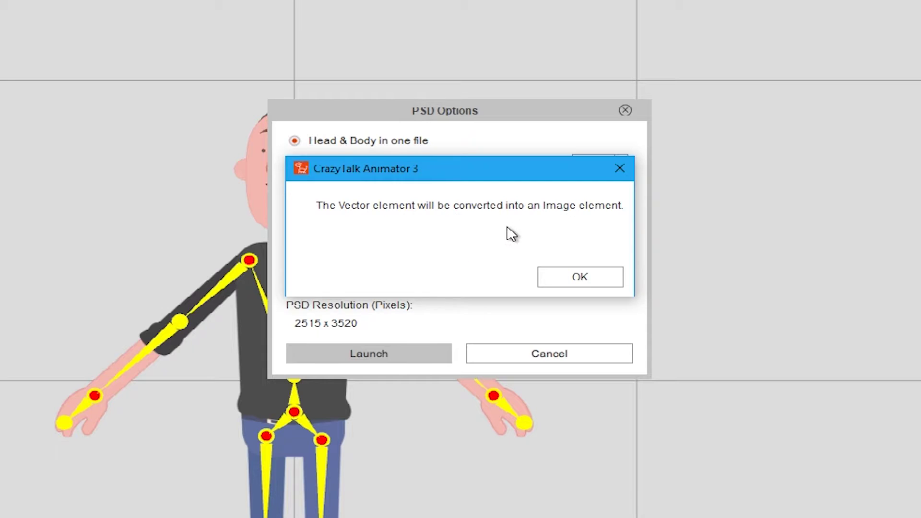
click(581, 277)
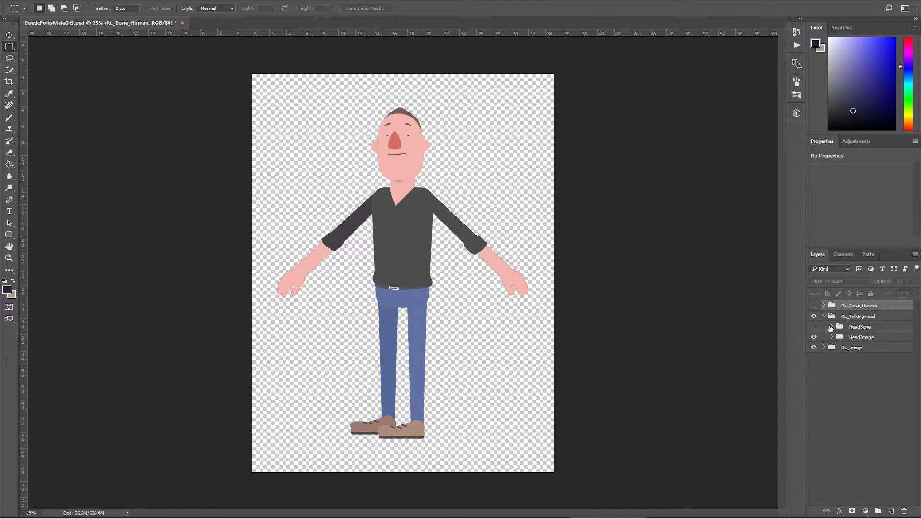
Step: Select the right ear layer, then expand the BackHair group and select the back hair layer
scroll(414, 163, up, 2)
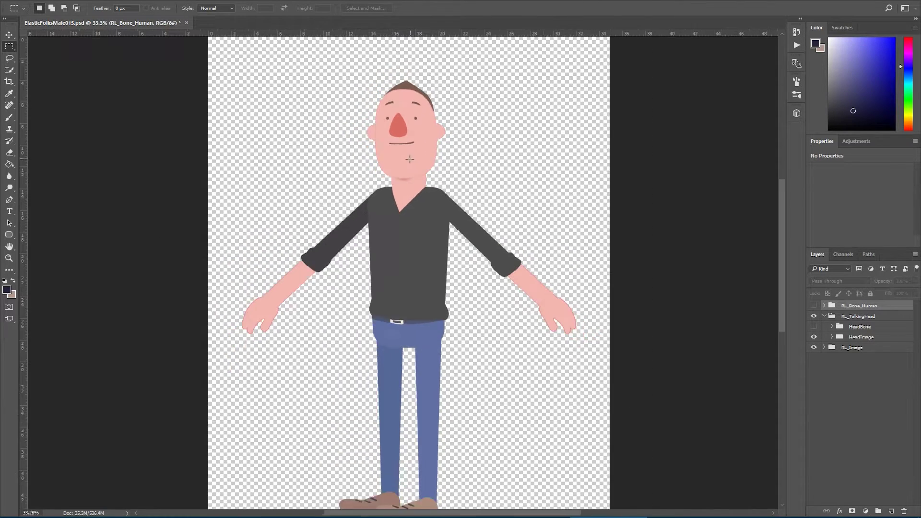
scroll(405, 132, down, 1)
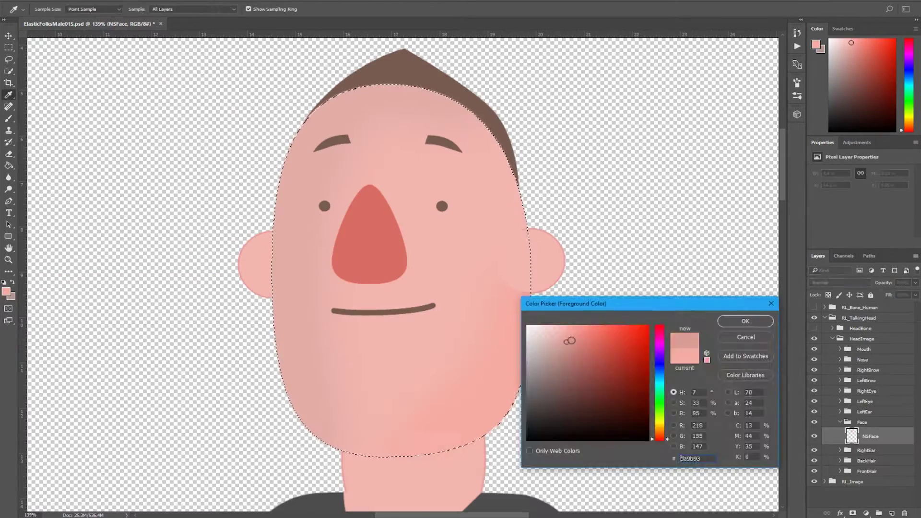
key(Return)
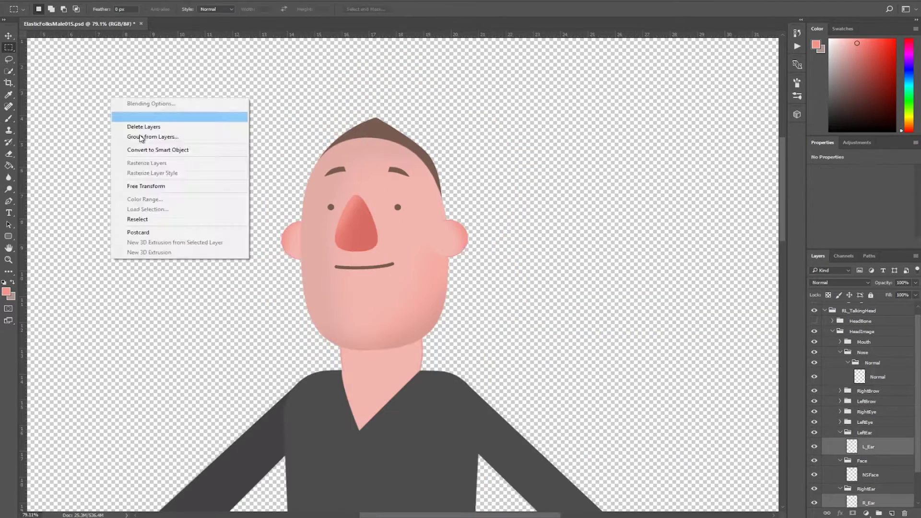
click(841, 450)
click(840, 472)
click(866, 482)
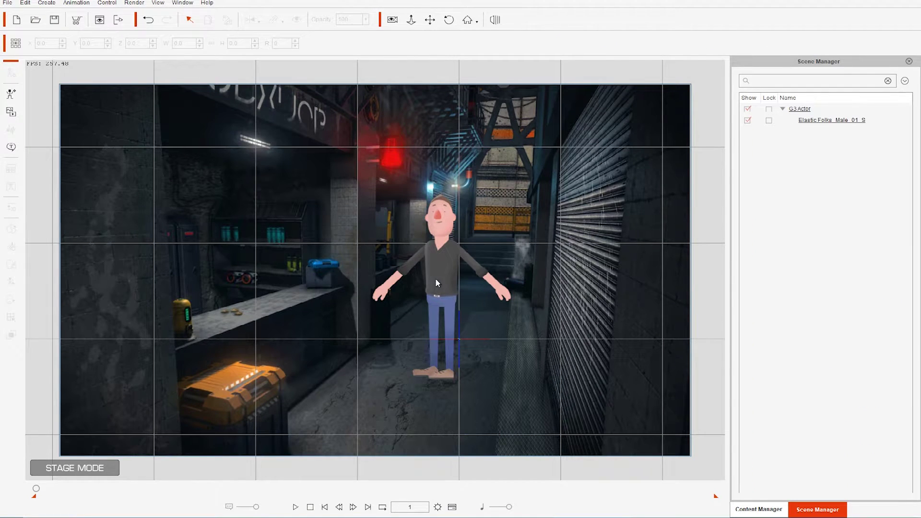
Step: Move the actor slightly lower in the alley and show the animation timeline
click(436, 280)
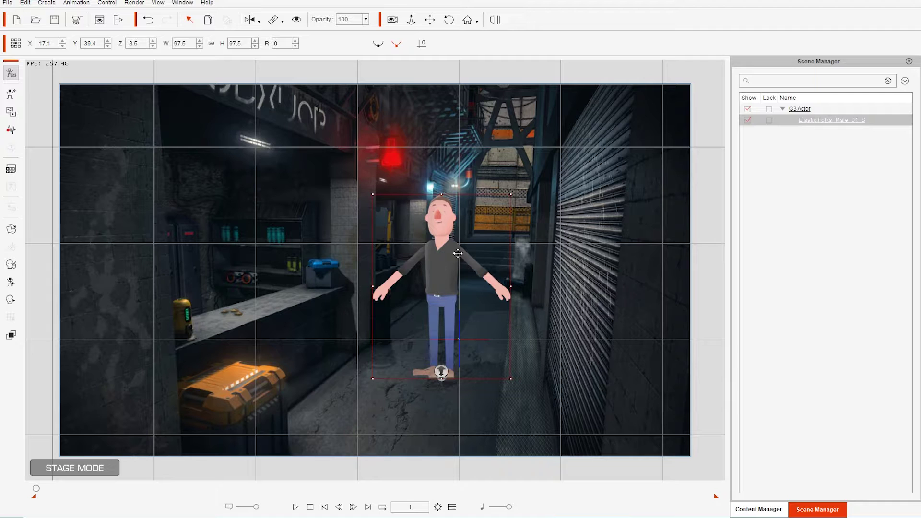
drag(445, 264, 436, 269)
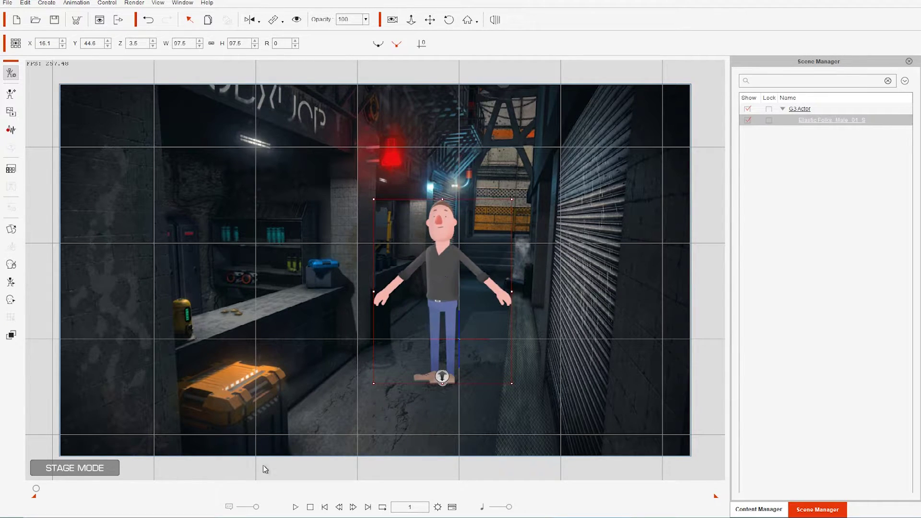
click(452, 507)
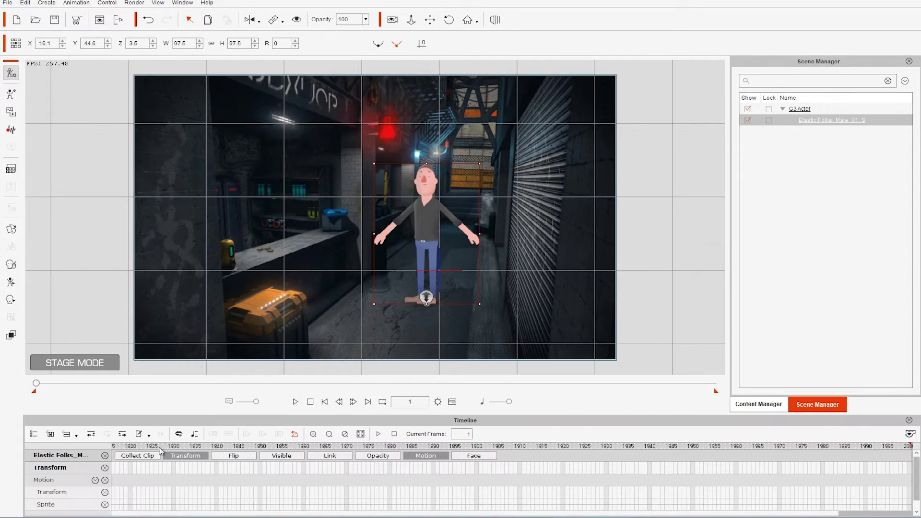
Step: Browse the Animation and then the Scene templates in the Content Manager
click(759, 404)
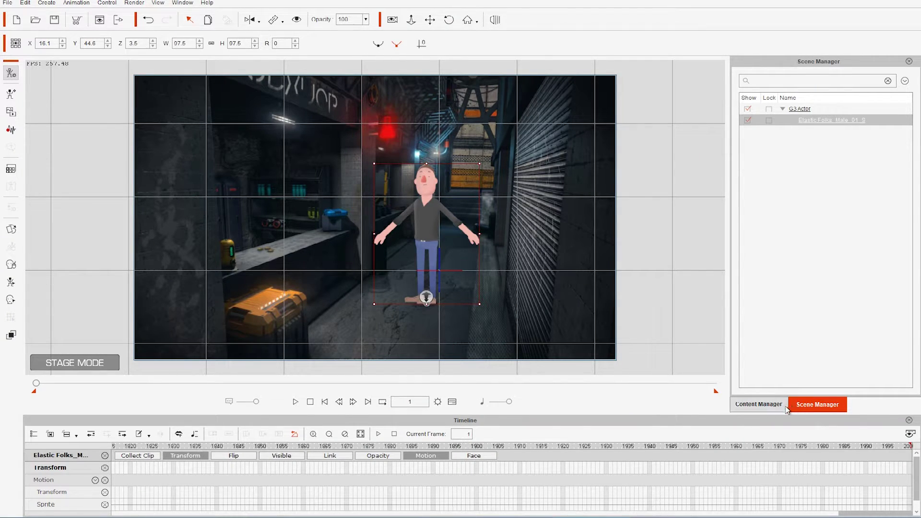
click(739, 187)
click(739, 214)
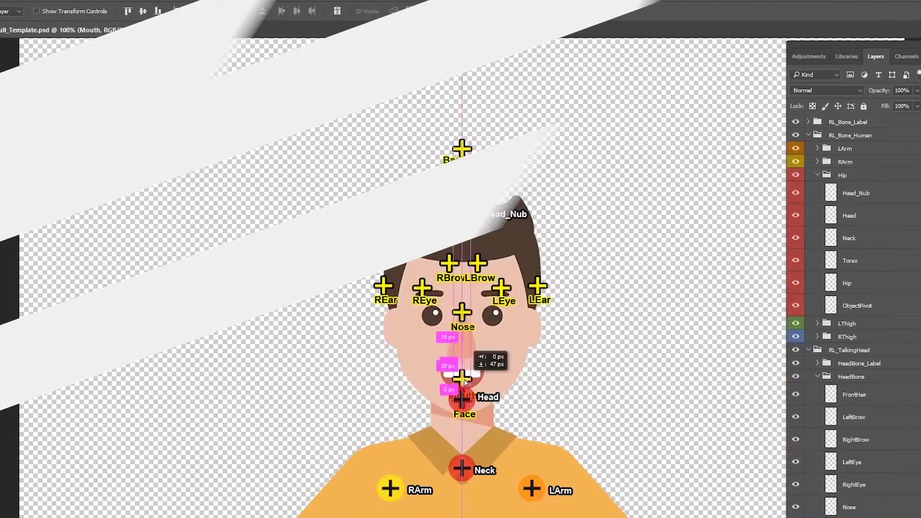
Step: Select the Head_Nub bone layer and zoom out to show the whole template character
click(462, 213)
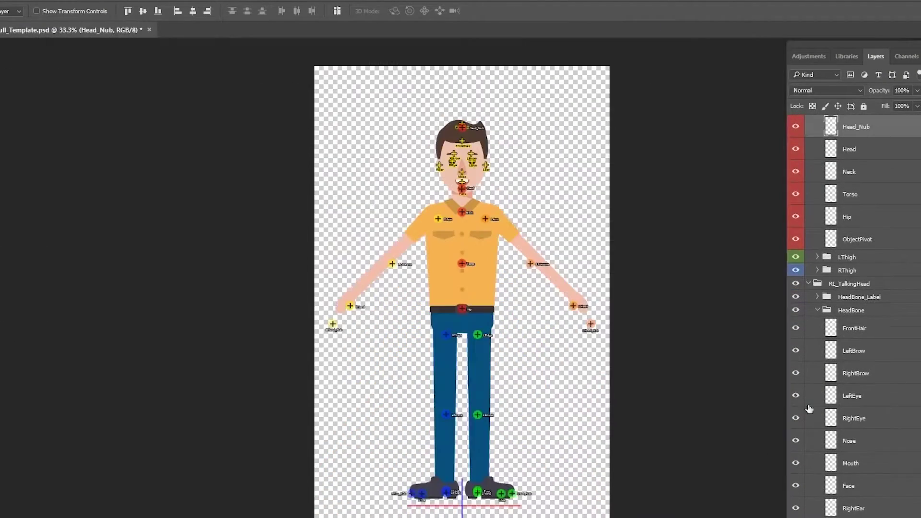
key(ctrl+minus)
key(ctrl+minus)
key(ctrl+minus)
scroll(794, 427, up, 3)
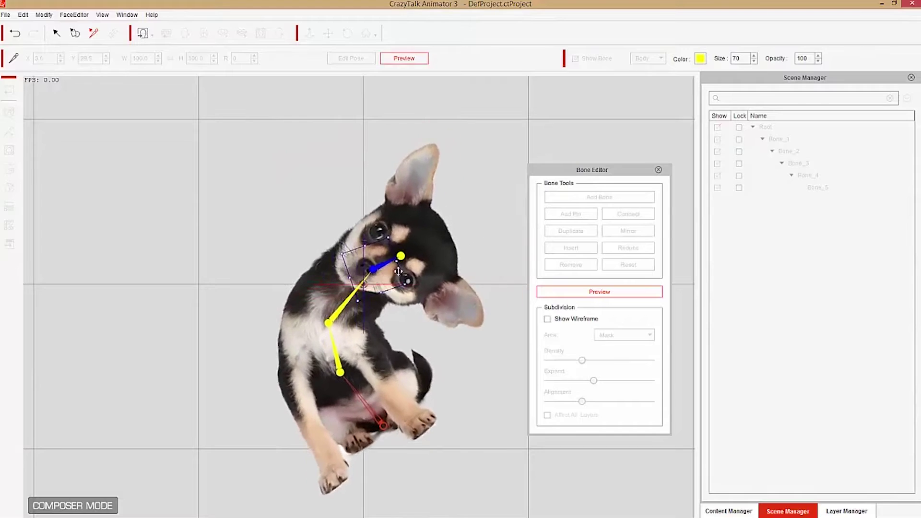
Step: Test the dog's head bone, crop the photo to its head and place face anchor points
mouse_move(383, 223)
mouse_down()
mouse_move(379, 250)
mouse_move(406, 252)
mouse_move(384, 226)
mouse_move(420, 255)
mouse_move(417, 240)
mouse_move(367, 232)
mouse_up()
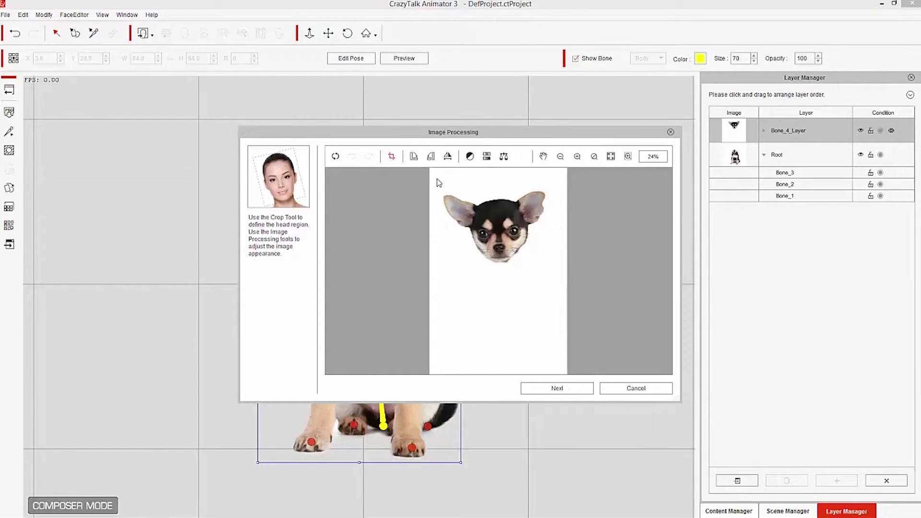
drag(437, 179, 562, 277)
click(606, 182)
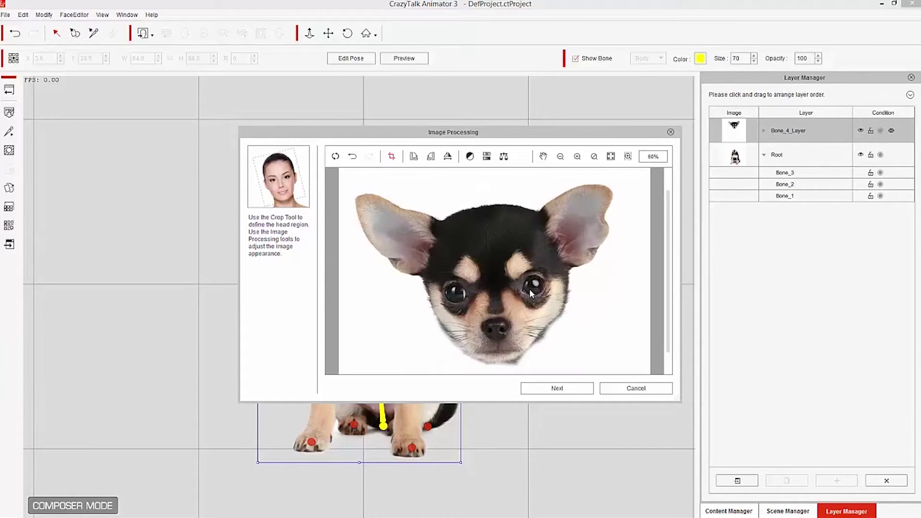
click(568, 386)
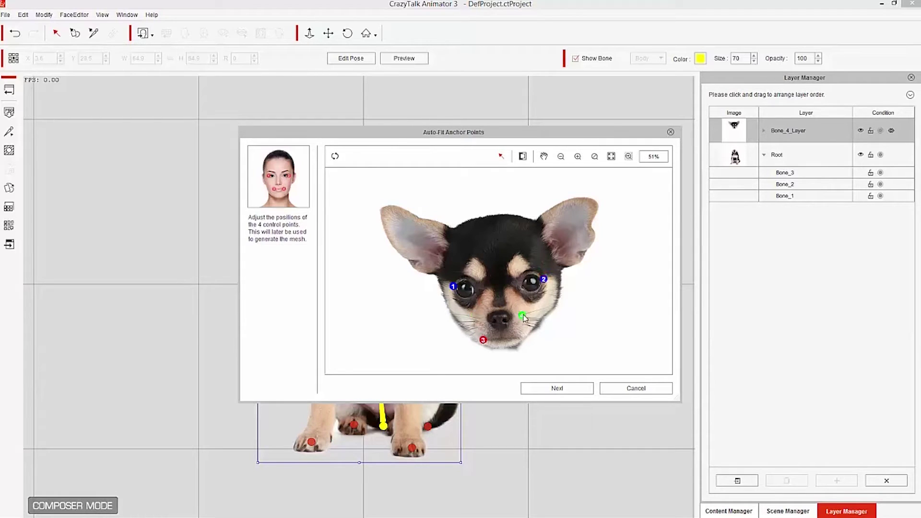
Step: Fit the wireframe's eye outline and eyebrow onto the dog's eye and brow
click(570, 387)
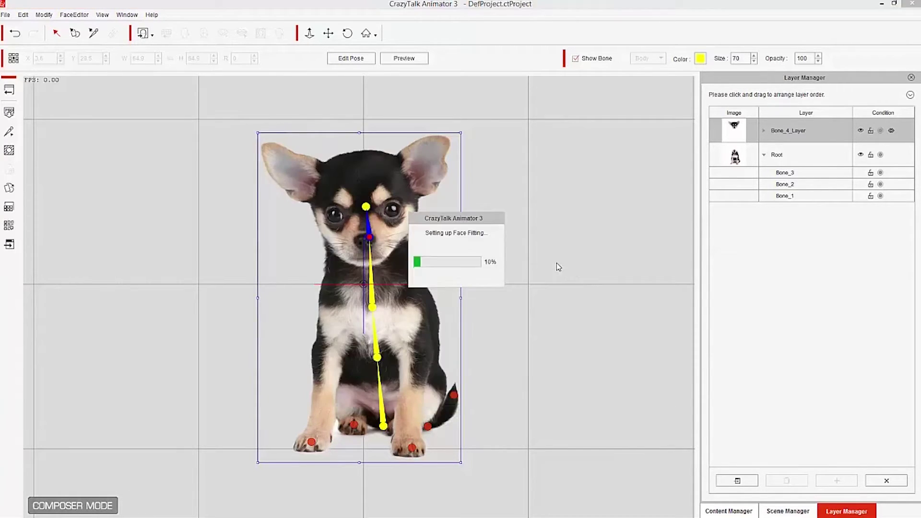
scroll(618, 295, up, 3)
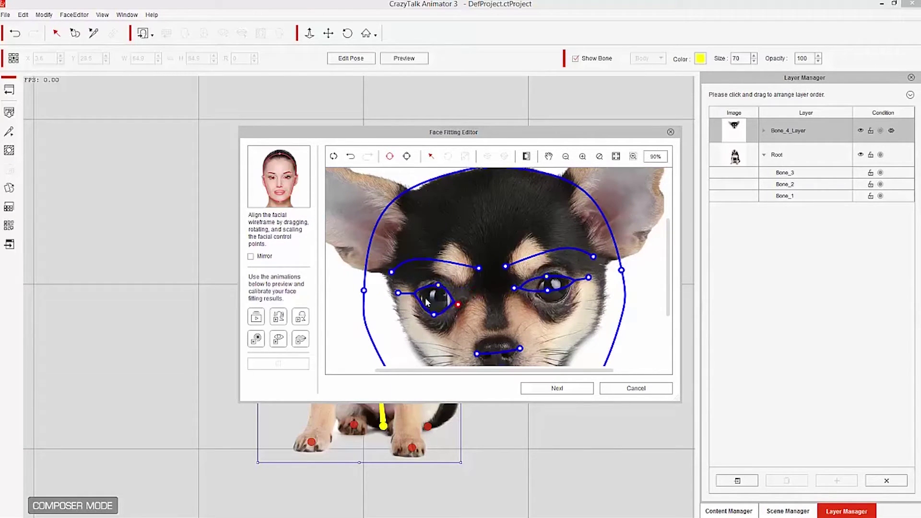
mouse_move(547, 290)
mouse_down()
mouse_move(555, 303)
mouse_move(552, 273)
mouse_up()
drag(515, 288, 524, 290)
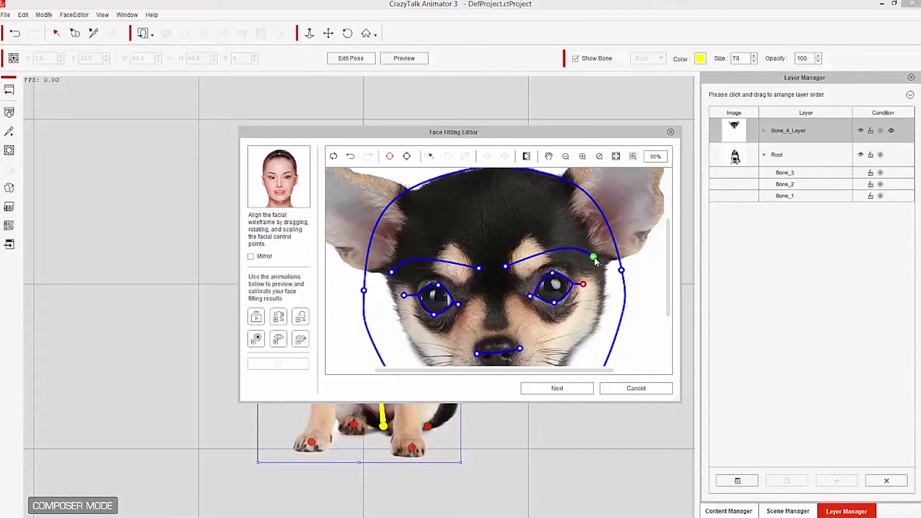
drag(594, 258, 569, 259)
drag(506, 268, 514, 272)
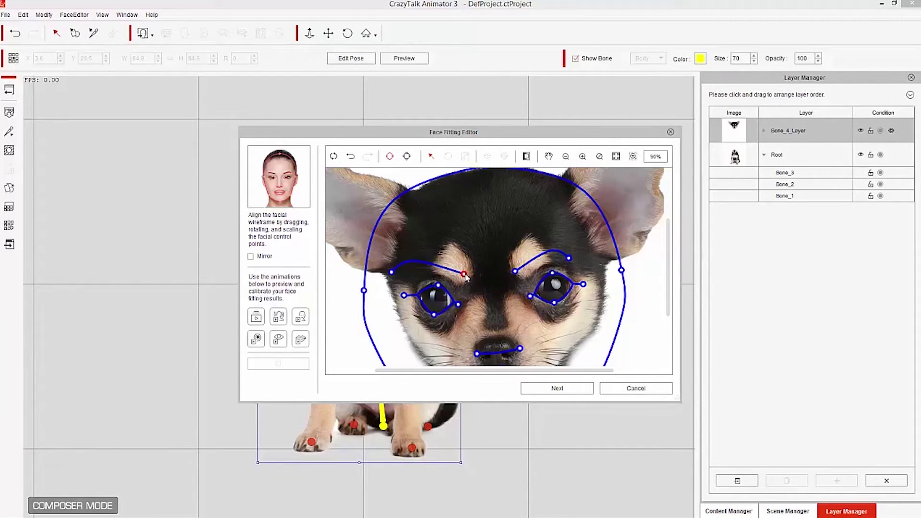
Step: Fit the face outline to the dog's left cheek, chin and right side of the head
scroll(552, 290, down, 2)
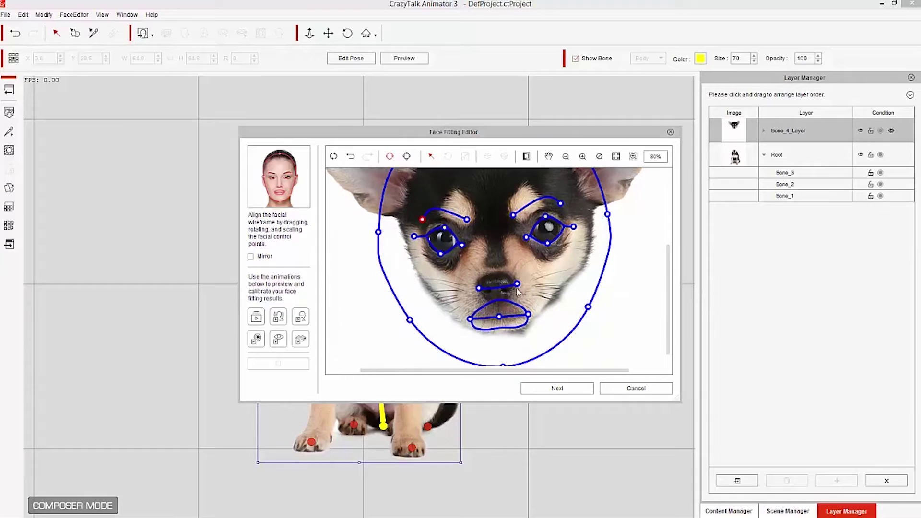
scroll(499, 307, down, 2)
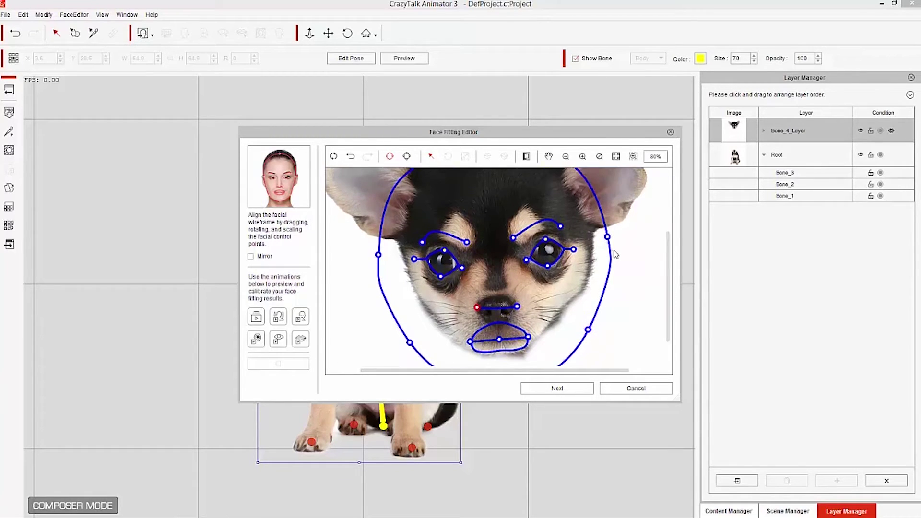
drag(408, 268, 421, 278)
drag(501, 369, 502, 352)
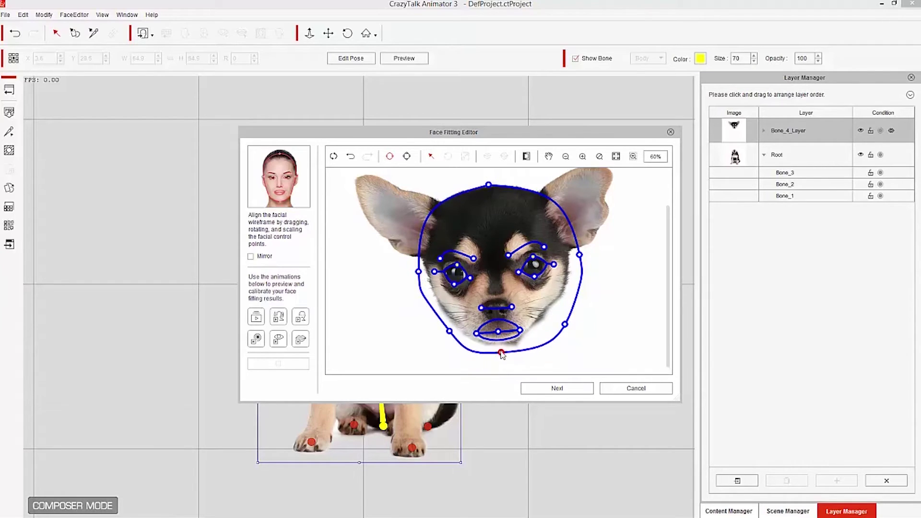
drag(564, 324, 552, 319)
drag(580, 255, 575, 253)
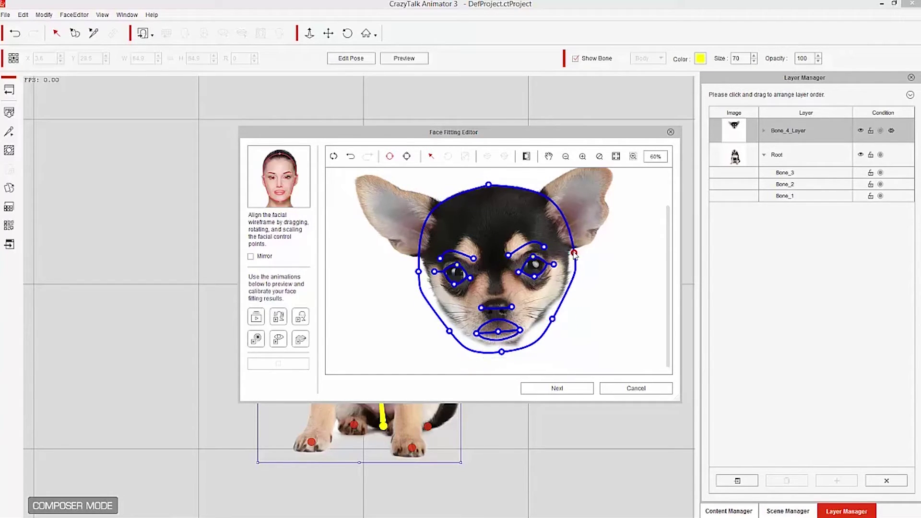
Step: Turn on the outer head contour and select the other eye's inner corner to refine it
click(407, 156)
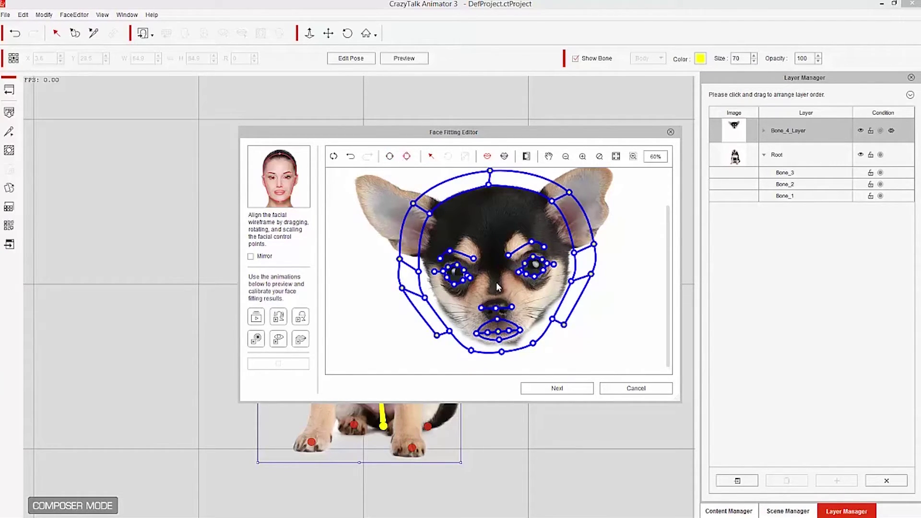
scroll(497, 282, up, 5)
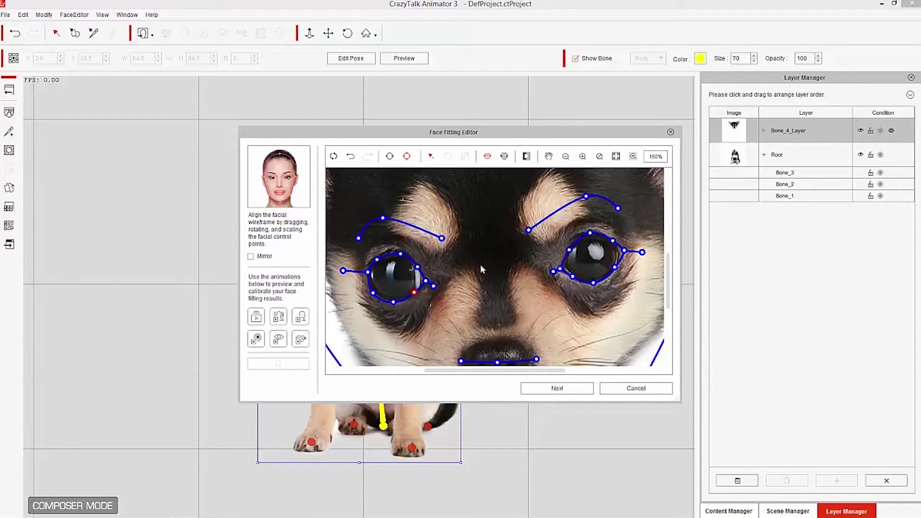
click(561, 269)
scroll(606, 247, down, 3)
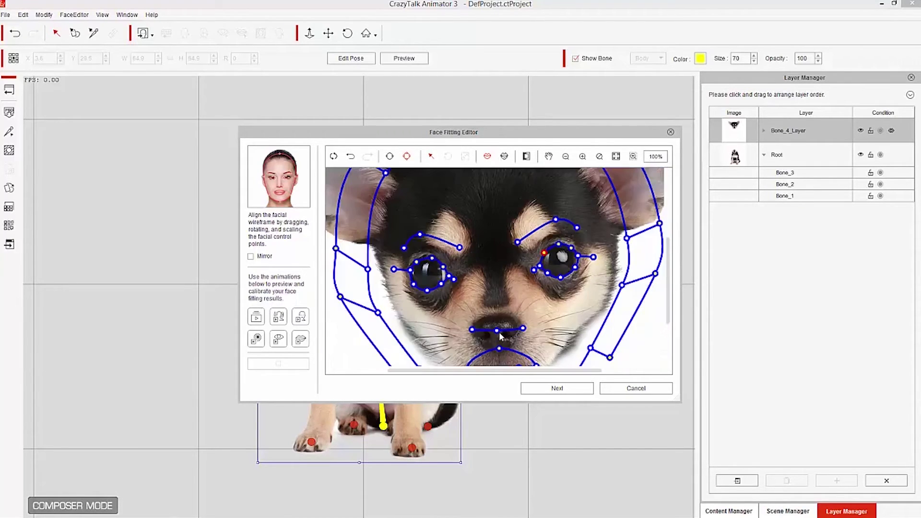
scroll(623, 272, down, 2)
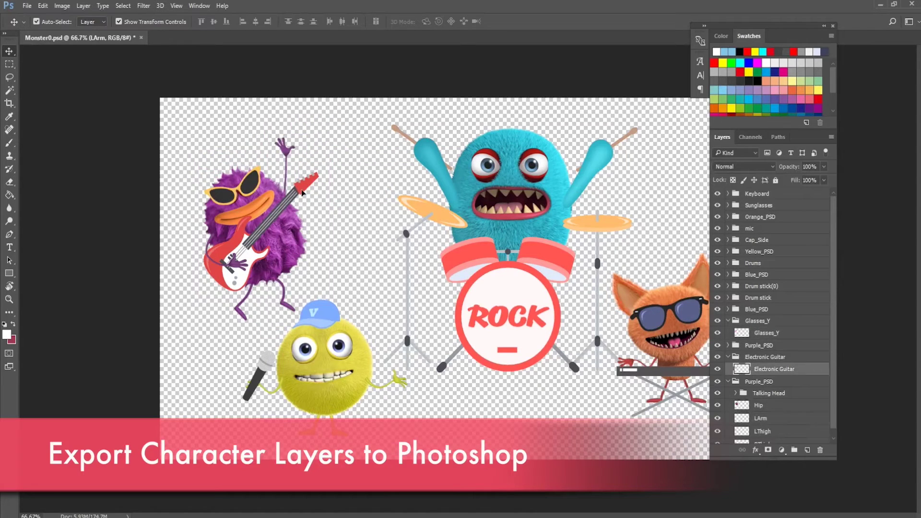
Step: Move the yellow monster up-right and the purple monster down-left
drag(348, 400, 379, 382)
drag(259, 230, 247, 283)
click(20, 46)
Step: Place the beach background image and enlarge it to fill the canvas
click(27, 6)
click(38, 25)
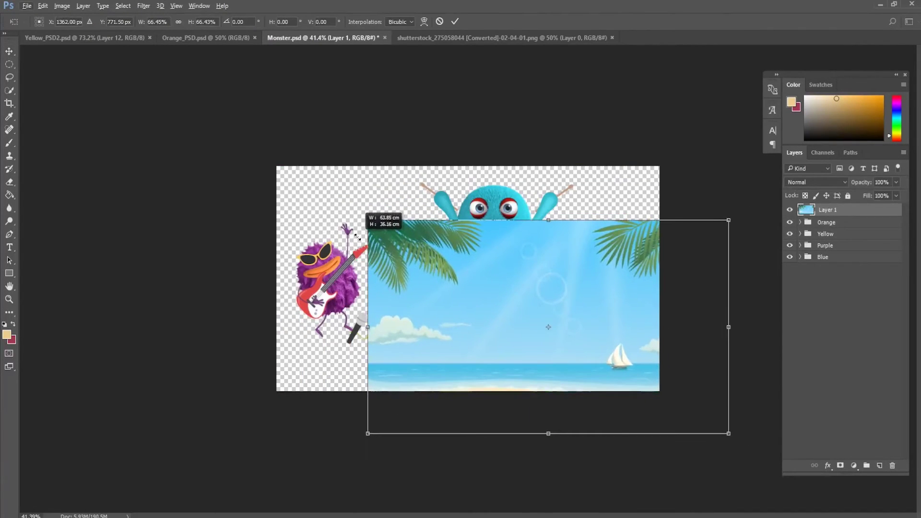
drag(357, 237, 265, 182)
key(Return)
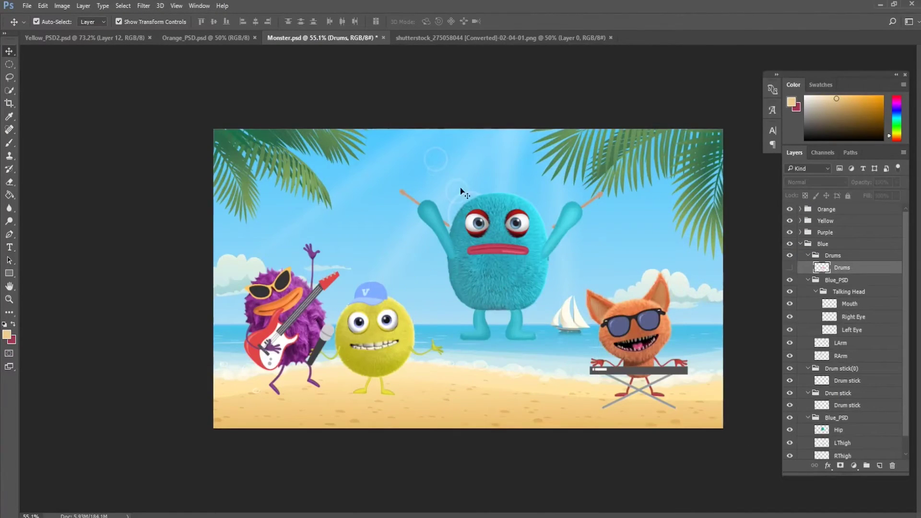
Step: Scale the blue drummer, position the MONSTER title upper left, and set its font to Reklame Script
drag(460, 187, 576, 294)
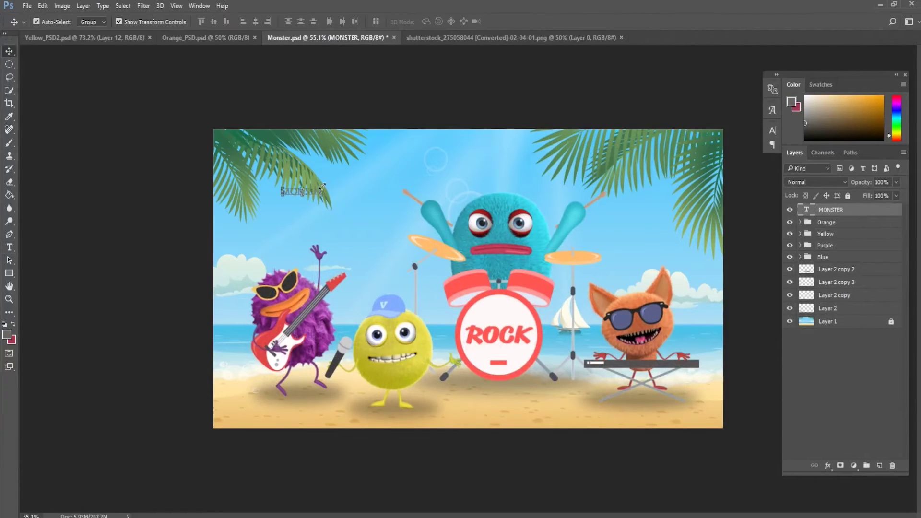
drag(403, 173, 411, 180)
key(Return)
click(816, 182)
click(828, 170)
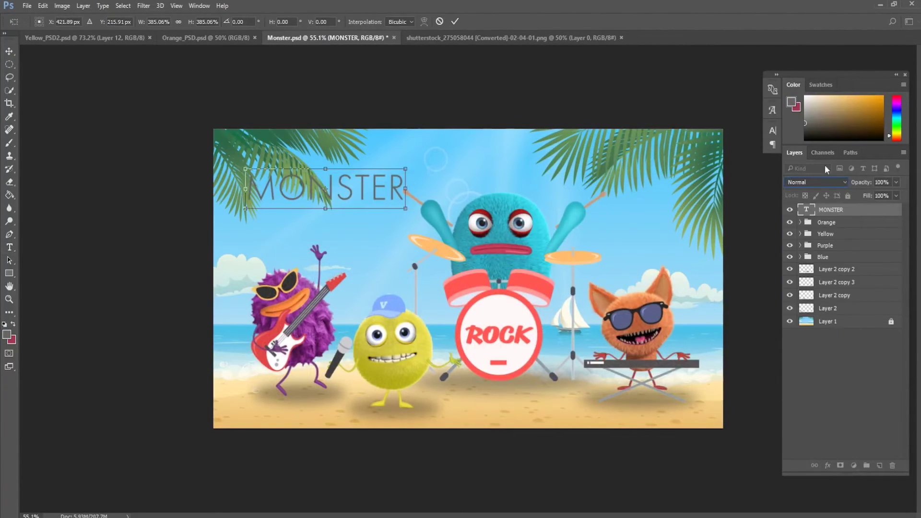
click(772, 130)
click(712, 143)
click(768, 249)
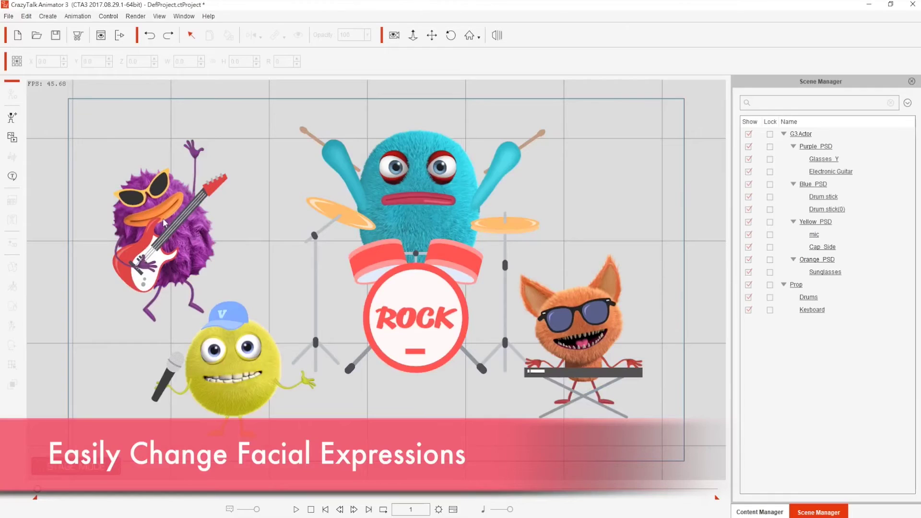
Step: Switch the purple monster's mouth sprite to SmileOpen
double_click(178, 209)
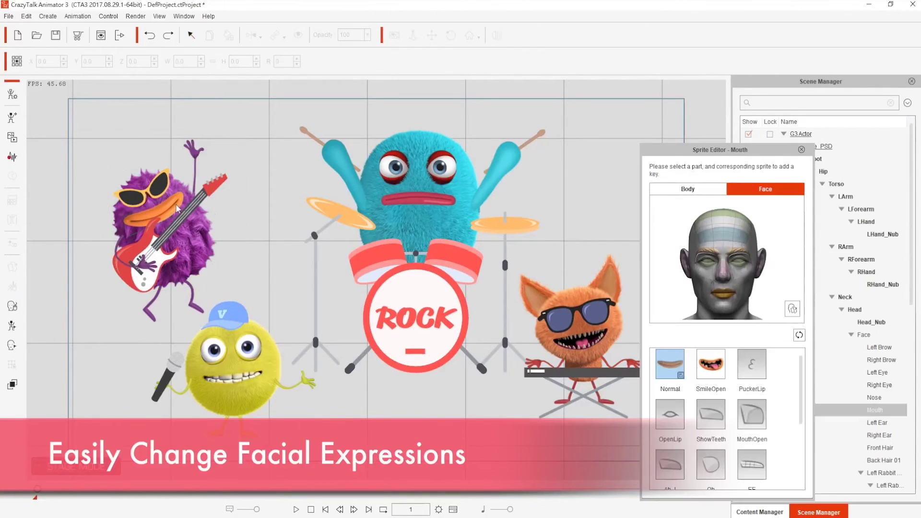
click(711, 365)
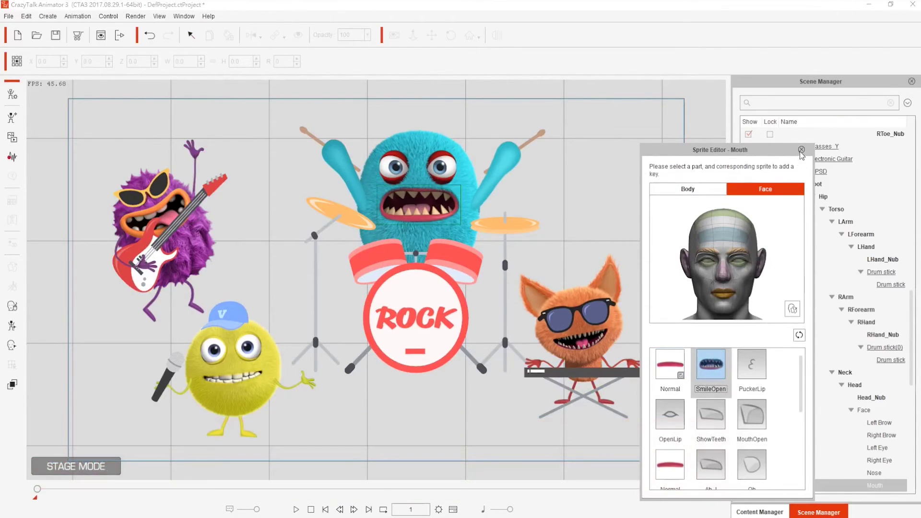
click(802, 149)
Step: Export the band scene as a layered PSD file
click(136, 16)
click(174, 77)
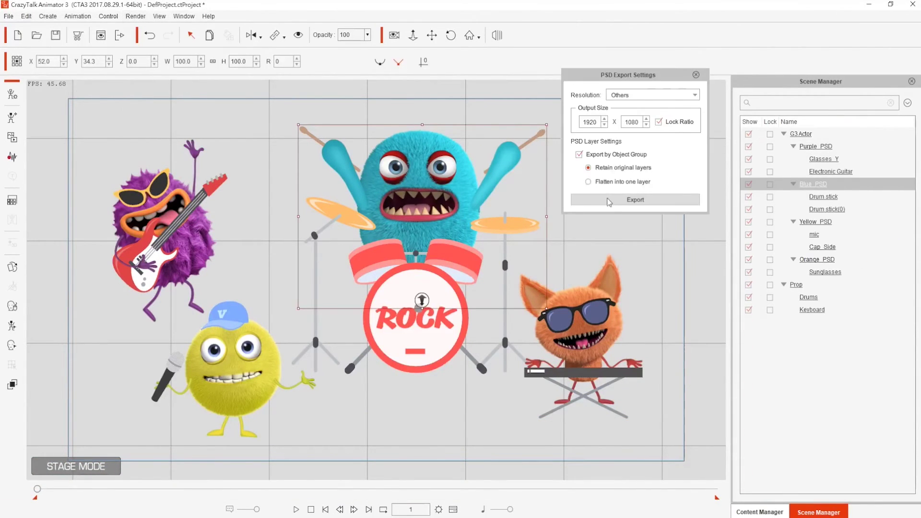
click(608, 199)
Step: Save and open Monster2.psd, group the purple monster's layers, and drag the group into the poster
key(Return)
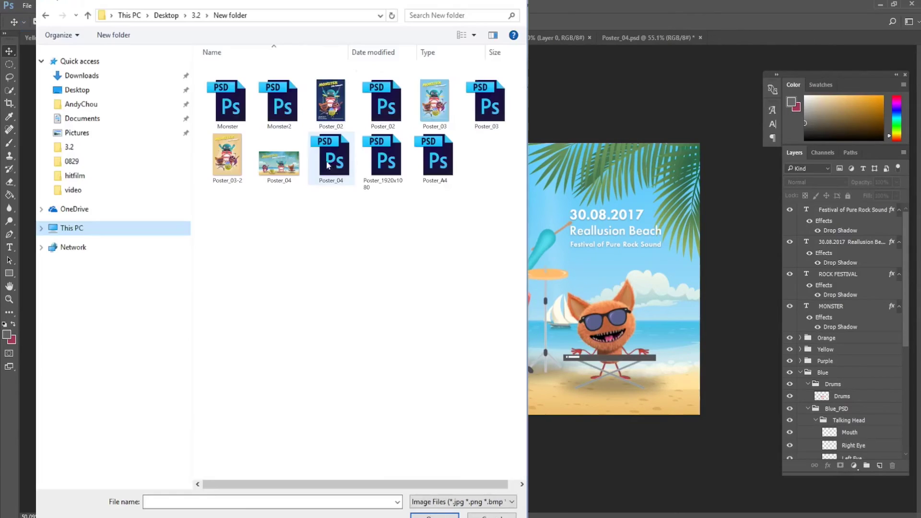
double_click(279, 101)
drag(184, 113, 332, 288)
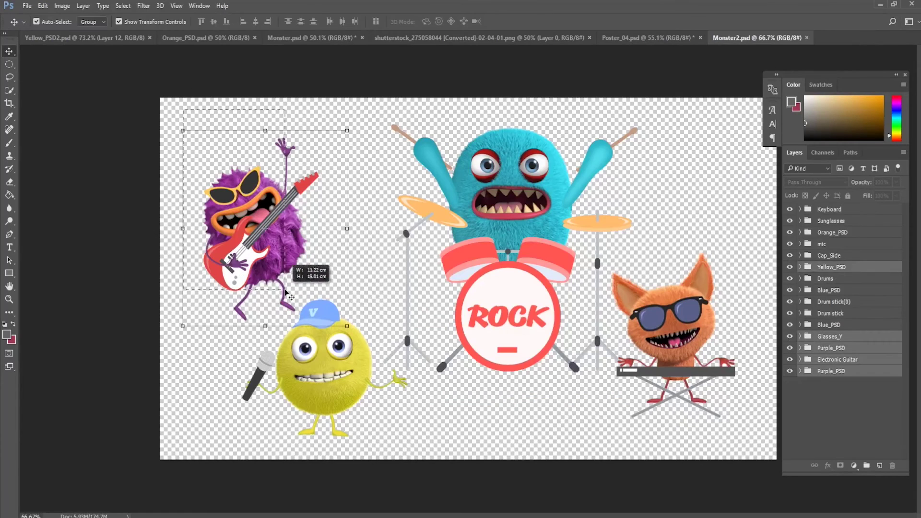
key(ctrl+g)
mouse_move(264, 225)
mouse_down()
mouse_move(312, 37)
mouse_move(328, 336)
mouse_up()
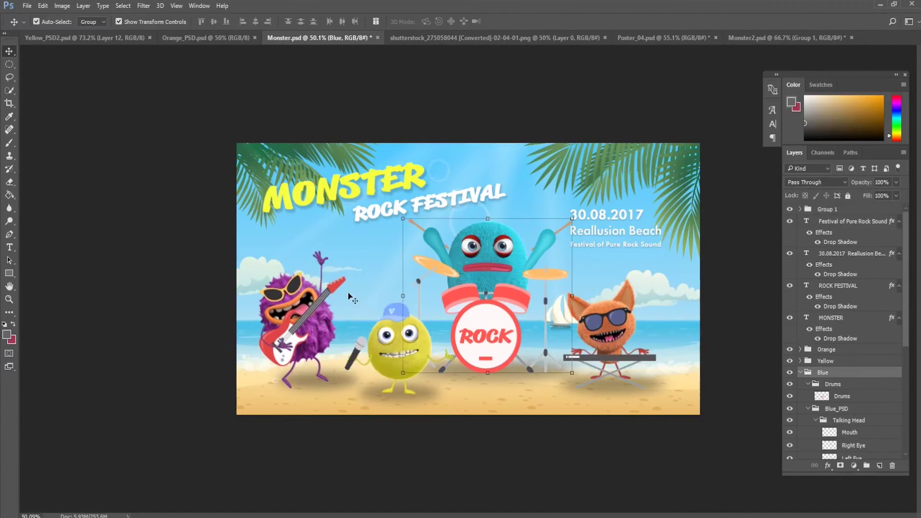